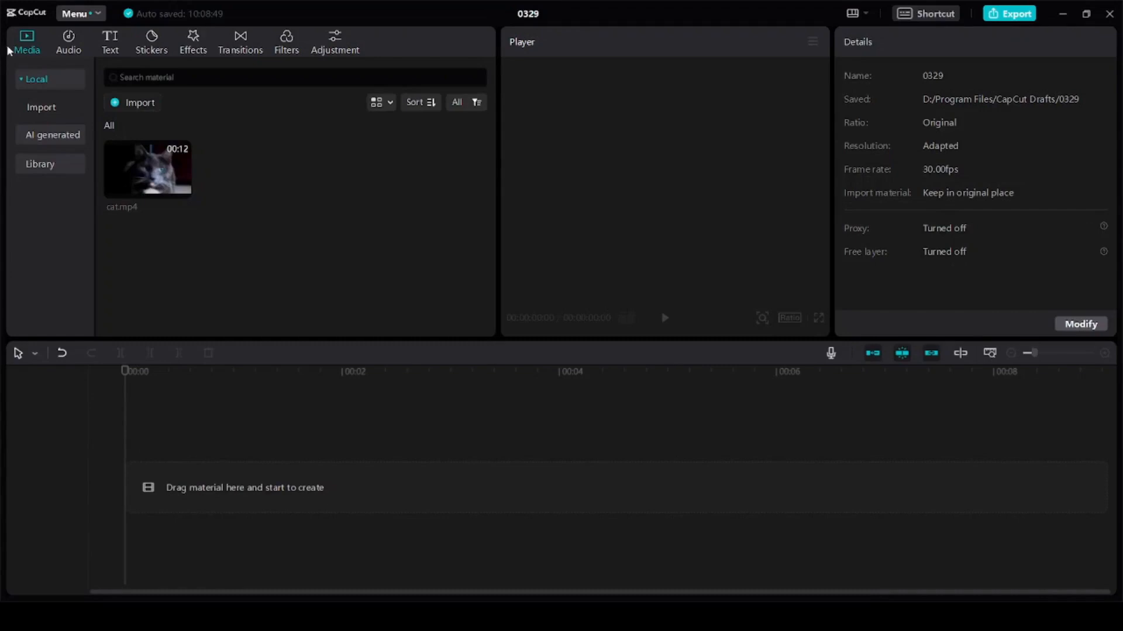
Add the shopping cart sticker from the trending stickers to the timeline
{"action": "left_click", "coordinate": [150, 44]}
{"action": "left_click", "coordinate": [120, 46]}
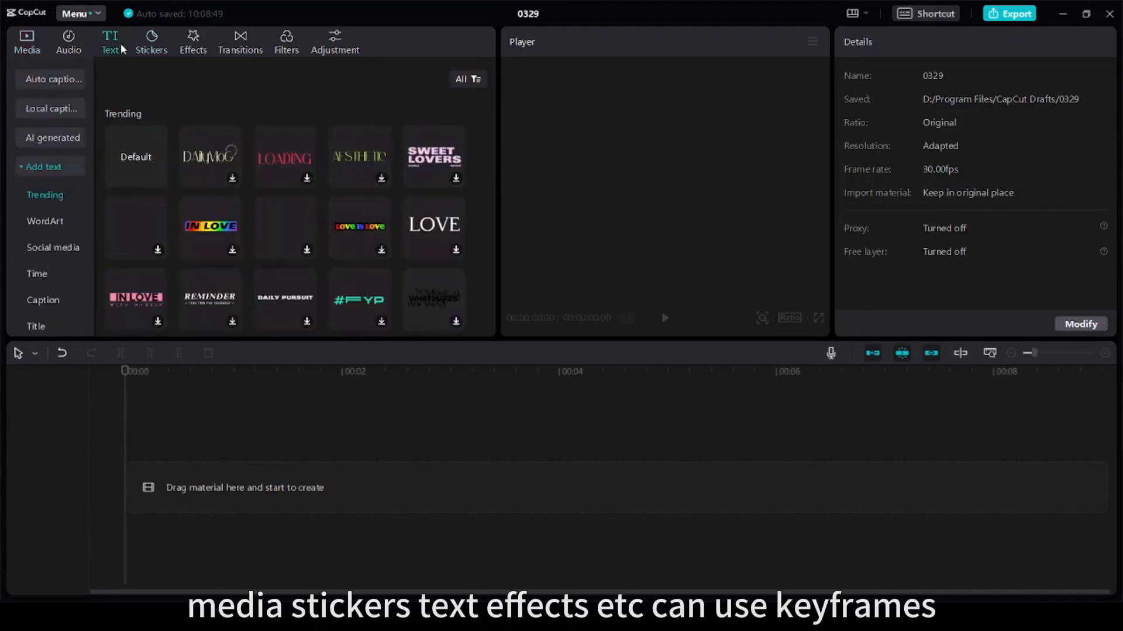
{"action": "left_click", "coordinate": [196, 47]}
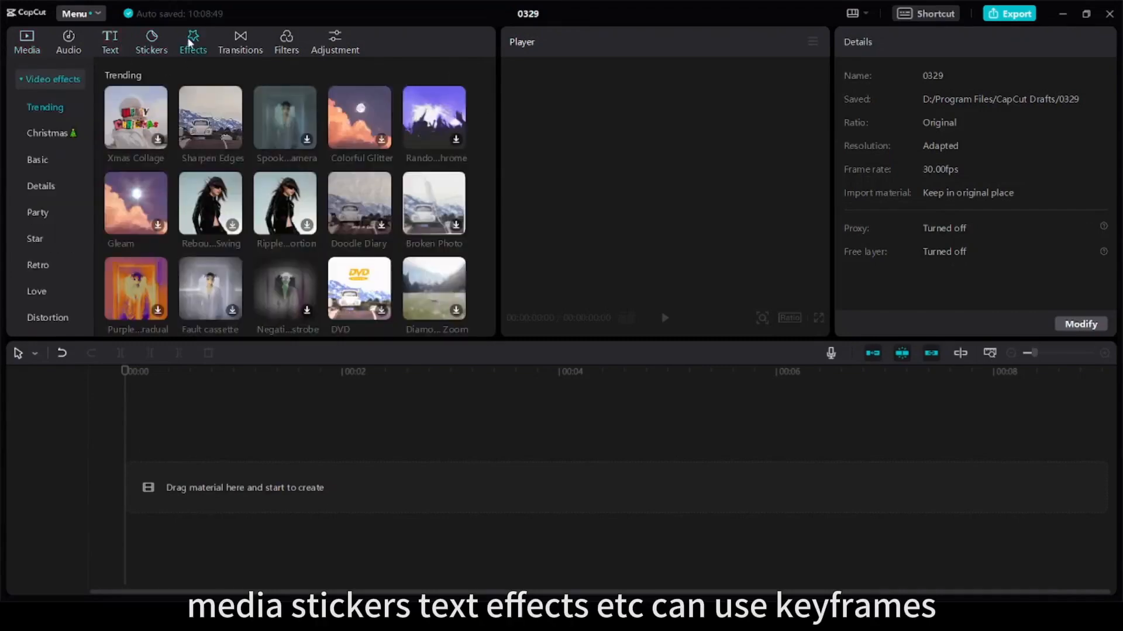
{"action": "left_click", "coordinate": [151, 43]}
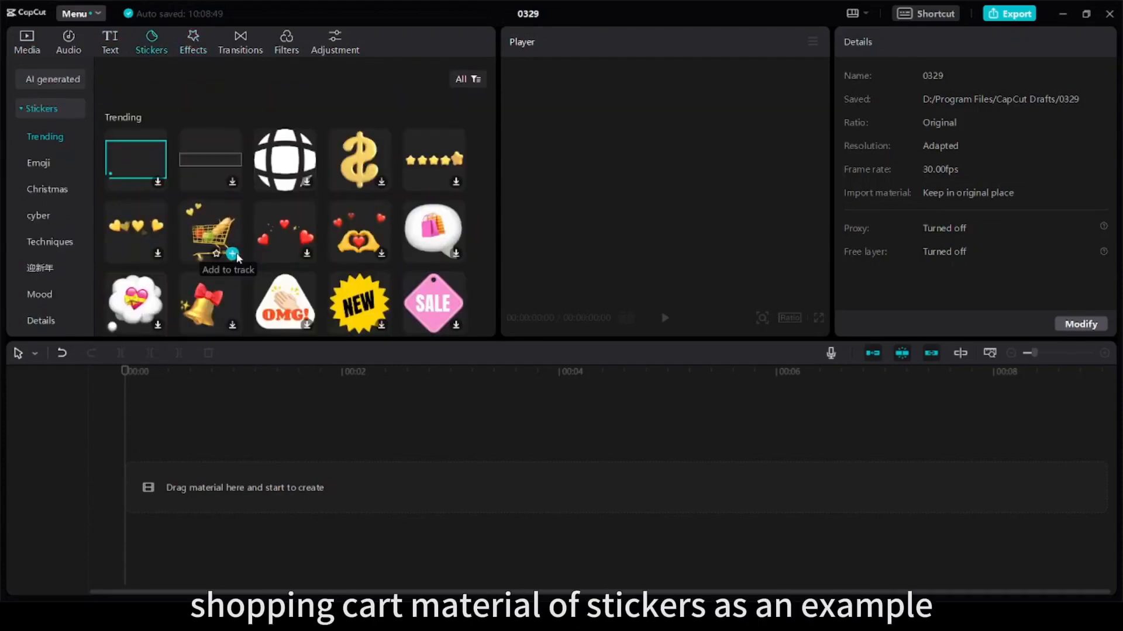
{"action": "left_click", "coordinate": [233, 254]}
{"action": "scroll", "coordinate": [701, 197], "scroll_direction": "down", "scroll_amount": 4}
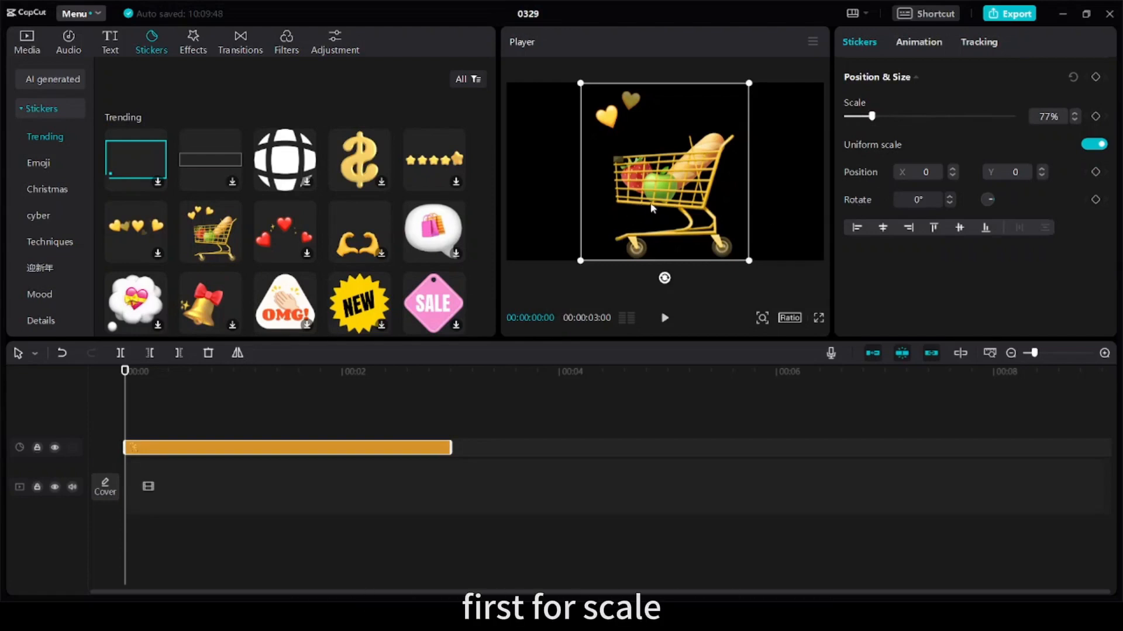
Shift the cart sticker to about X -128 and keyframe its scale from 77% at the start to about 29% at 3 seconds
{"action": "mouse_move", "coordinate": [670, 204]}
{"action": "left_mouse_down"}
{"action": "mouse_move", "coordinate": [646, 204]}
{"action": "mouse_move", "coordinate": [660, 203]}
{"action": "left_mouse_up"}
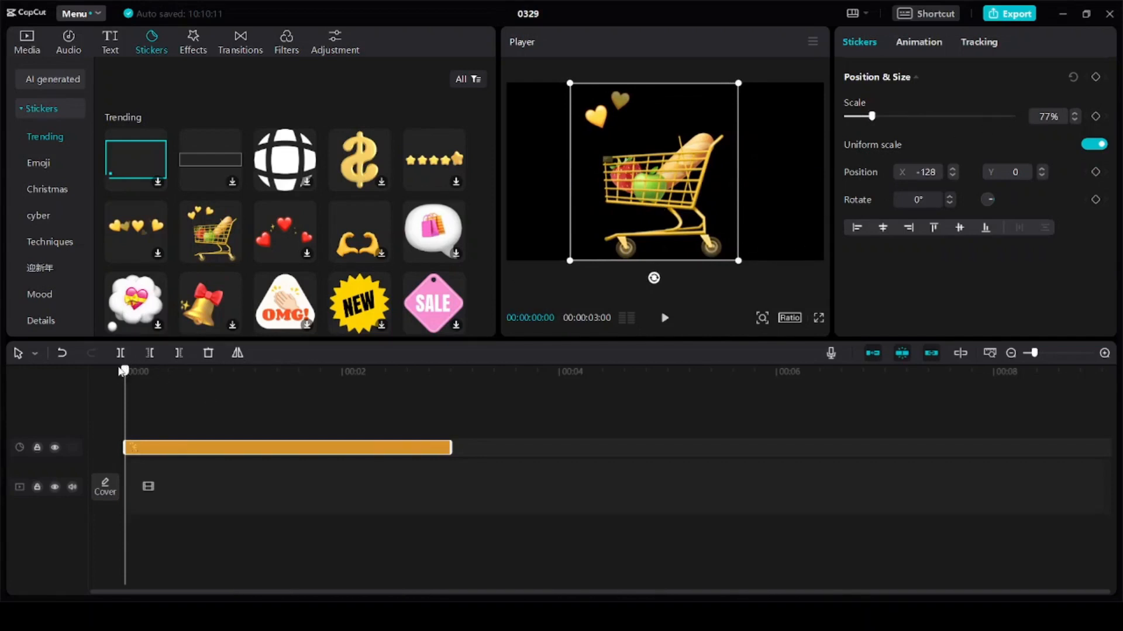
{"action": "left_click", "coordinate": [1095, 117]}
{"action": "left_click_drag", "start_coordinate": [124, 371], "coordinate": [447, 386]}
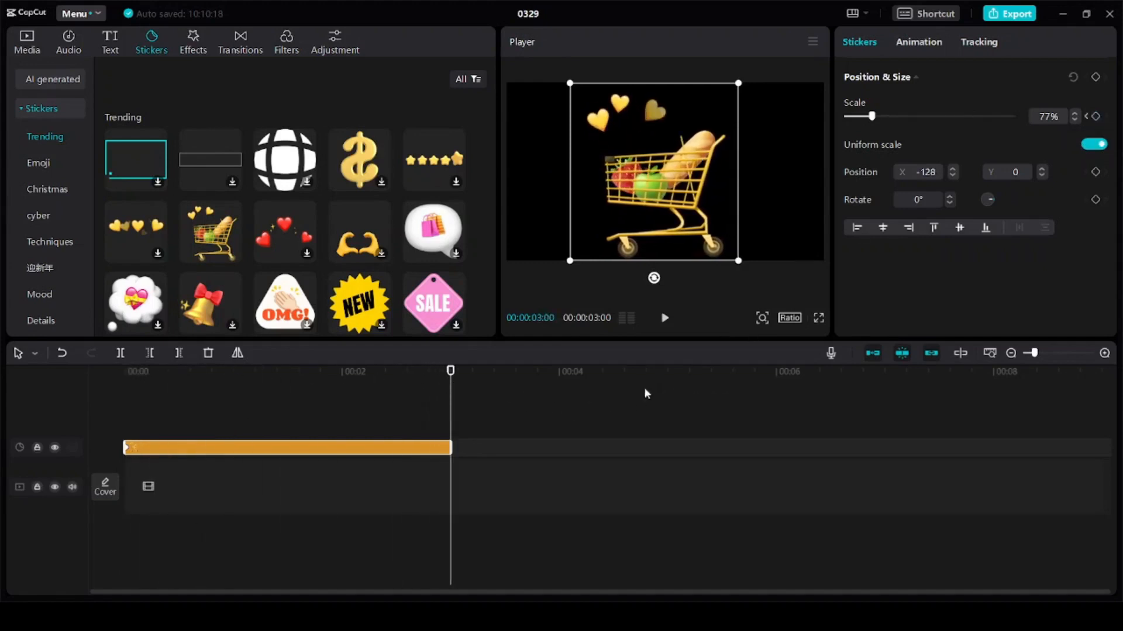
{"action": "left_click", "coordinate": [1096, 116]}
{"action": "left_click_drag", "start_coordinate": [739, 261], "coordinate": [679, 189]}
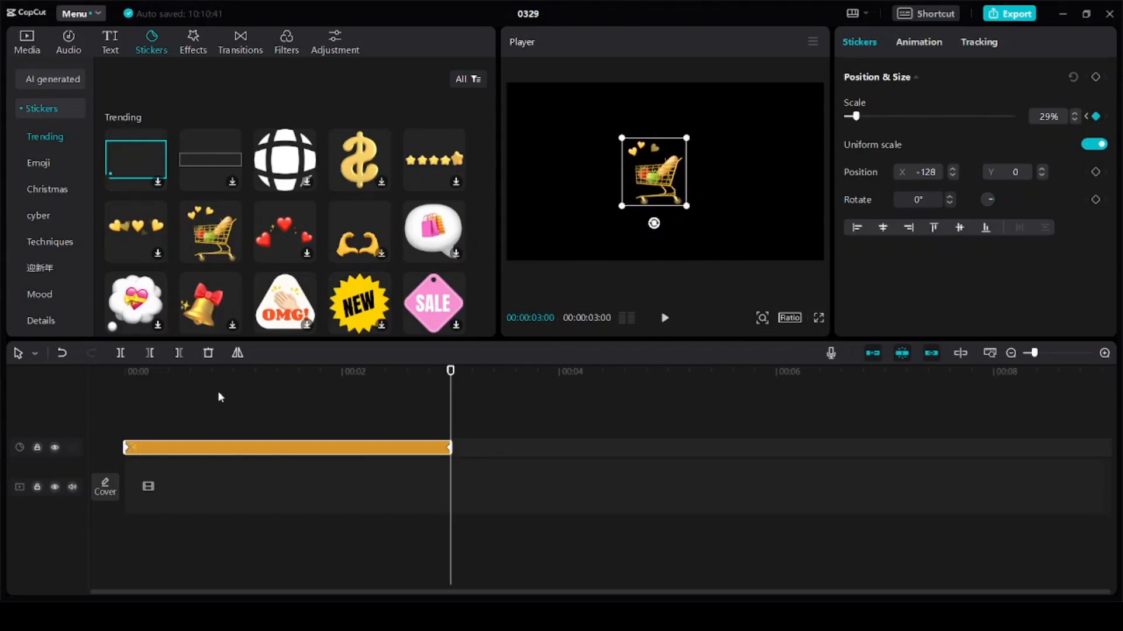
{"action": "left_click", "coordinate": [664, 318]}
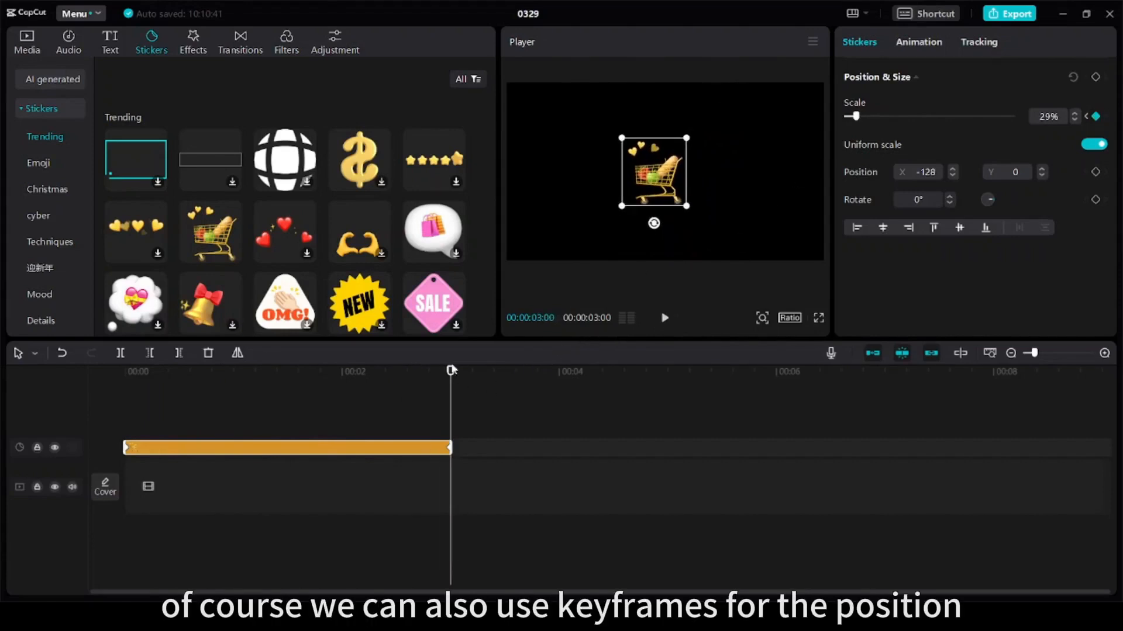
Keyframe the sticker's position from about X -901 at the start to about X 1529 at 3 seconds and preview the movement
{"action": "left_click", "coordinate": [175, 412]}
{"action": "left_click_drag", "start_coordinate": [142, 420], "coordinate": [55, 422]}
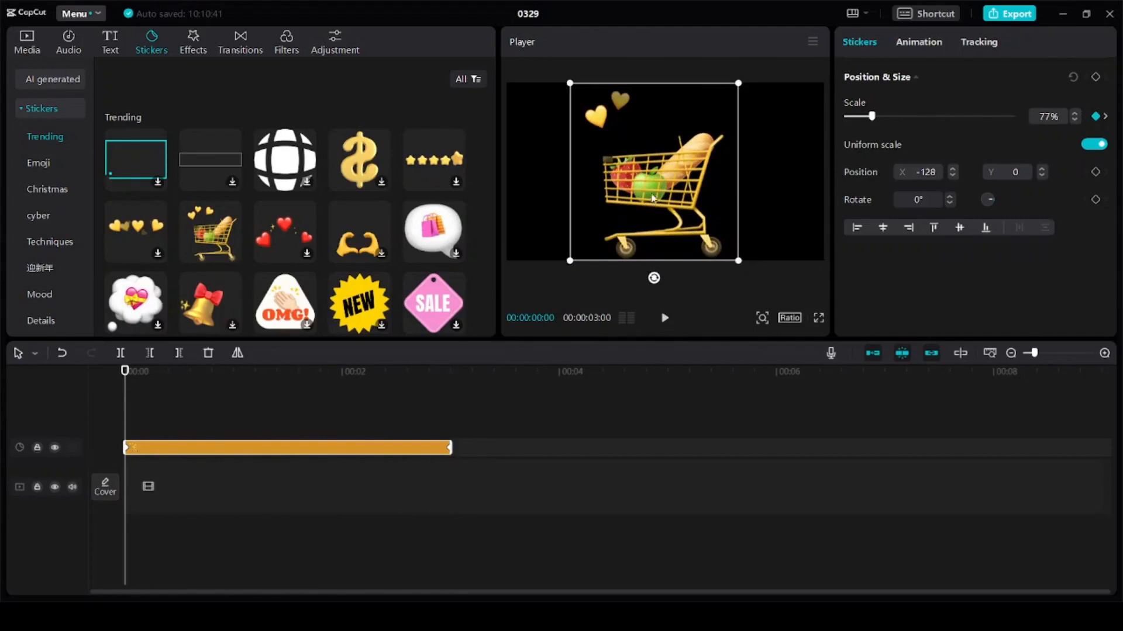
{"action": "left_click_drag", "start_coordinate": [634, 186], "coordinate": [572, 186]}
{"action": "left_click", "coordinate": [1095, 172]}
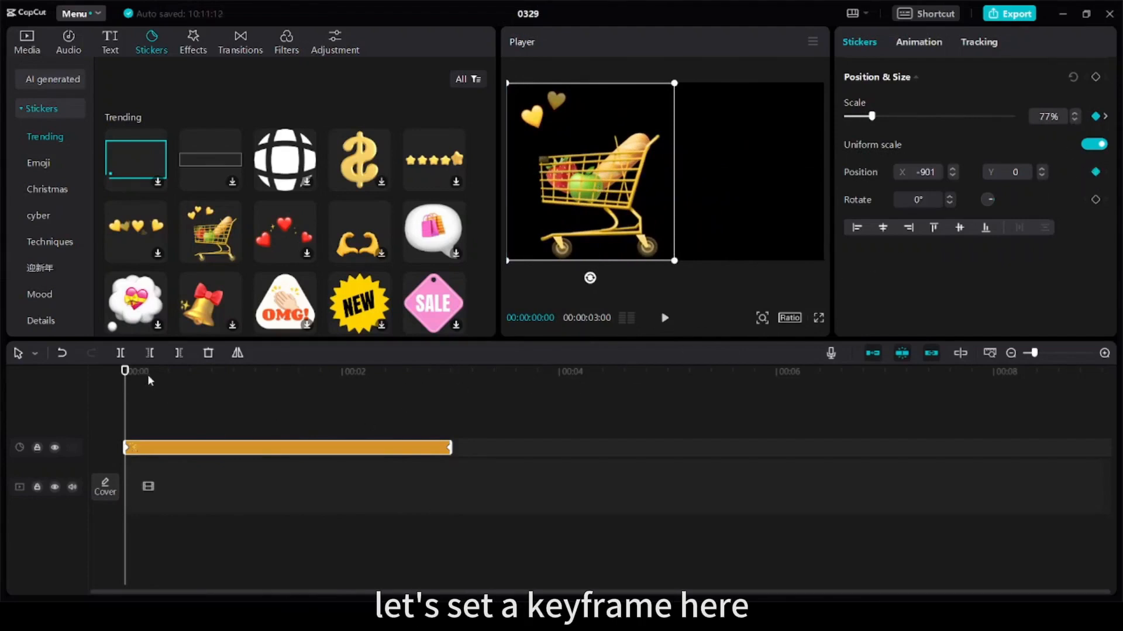
{"action": "left_click_drag", "start_coordinate": [131, 368], "coordinate": [458, 368]}
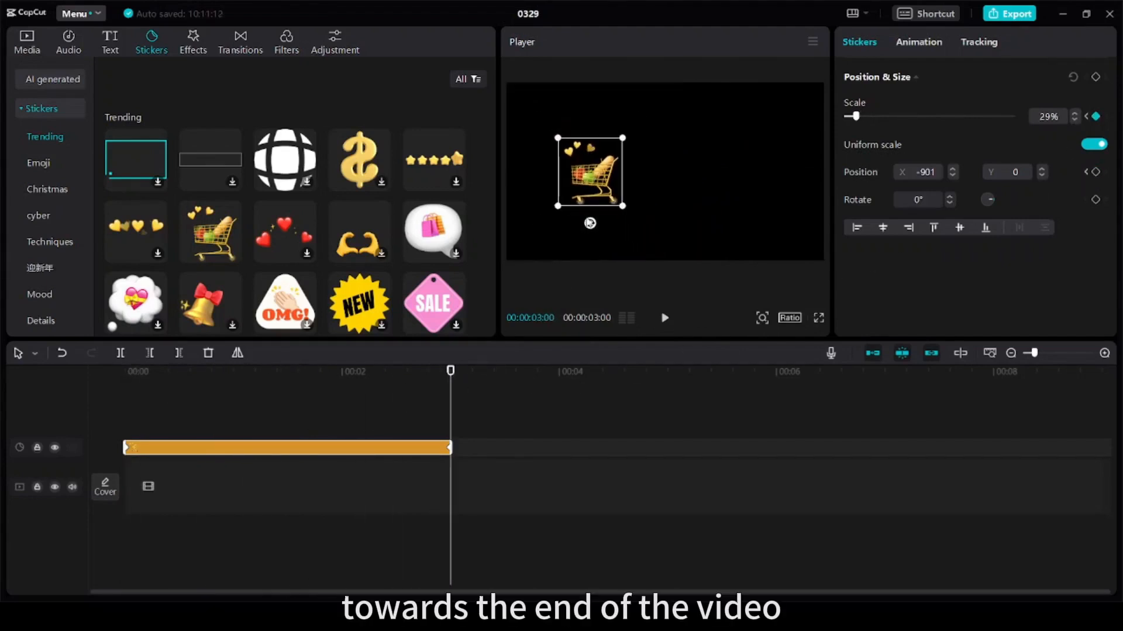
{"action": "left_click_drag", "start_coordinate": [608, 180], "coordinate": [794, 174]}
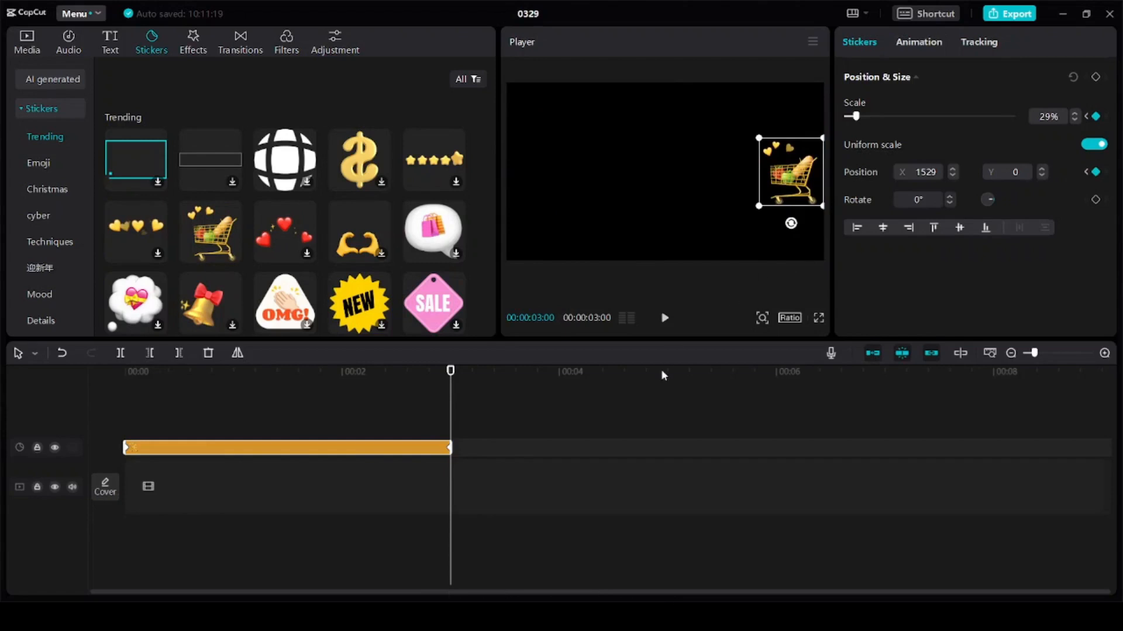
{"action": "left_click", "coordinate": [670, 326]}
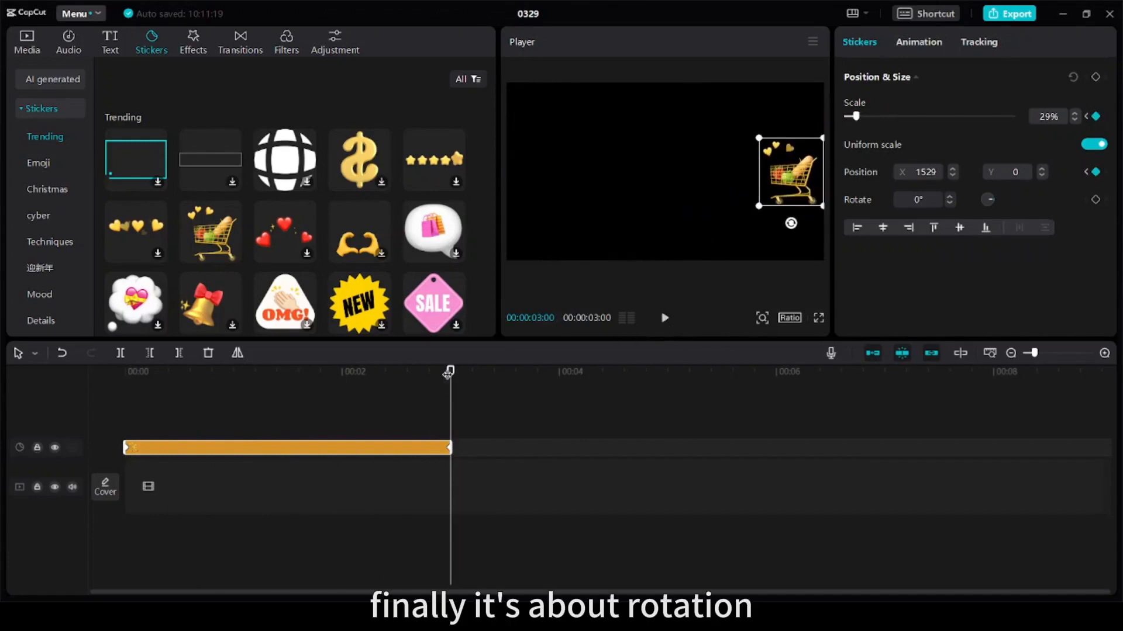
Keyframe the sticker's rotation from 0° at the start to 180° at 3 seconds and preview the animation
{"action": "left_click_drag", "start_coordinate": [448, 375], "coordinate": [124, 372]}
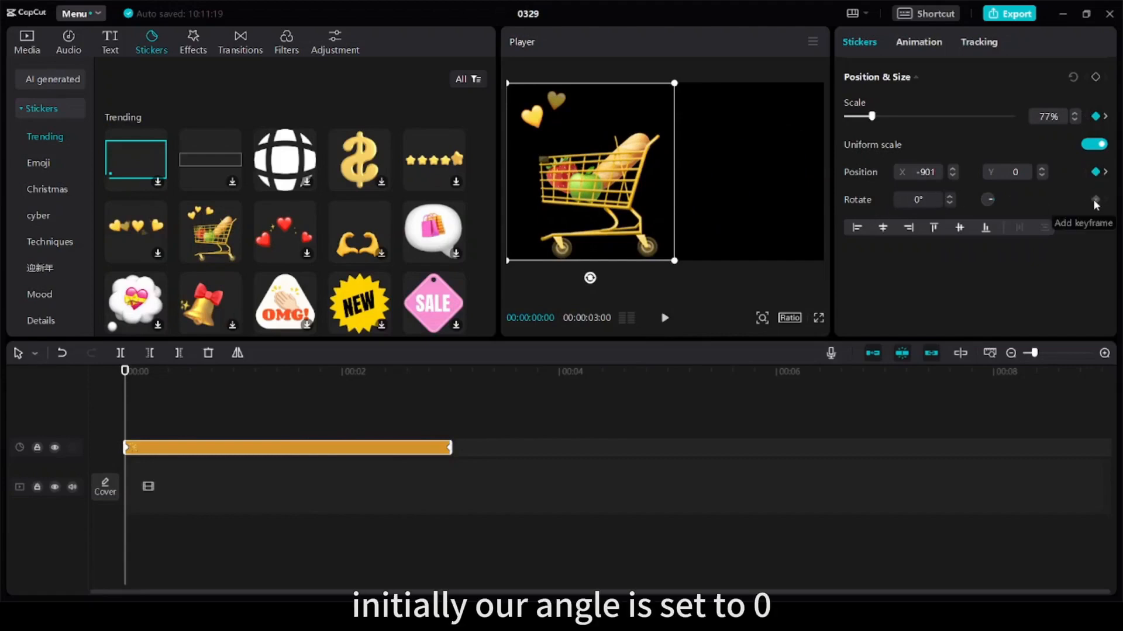
{"action": "left_click_drag", "start_coordinate": [124, 371], "coordinate": [461, 384]}
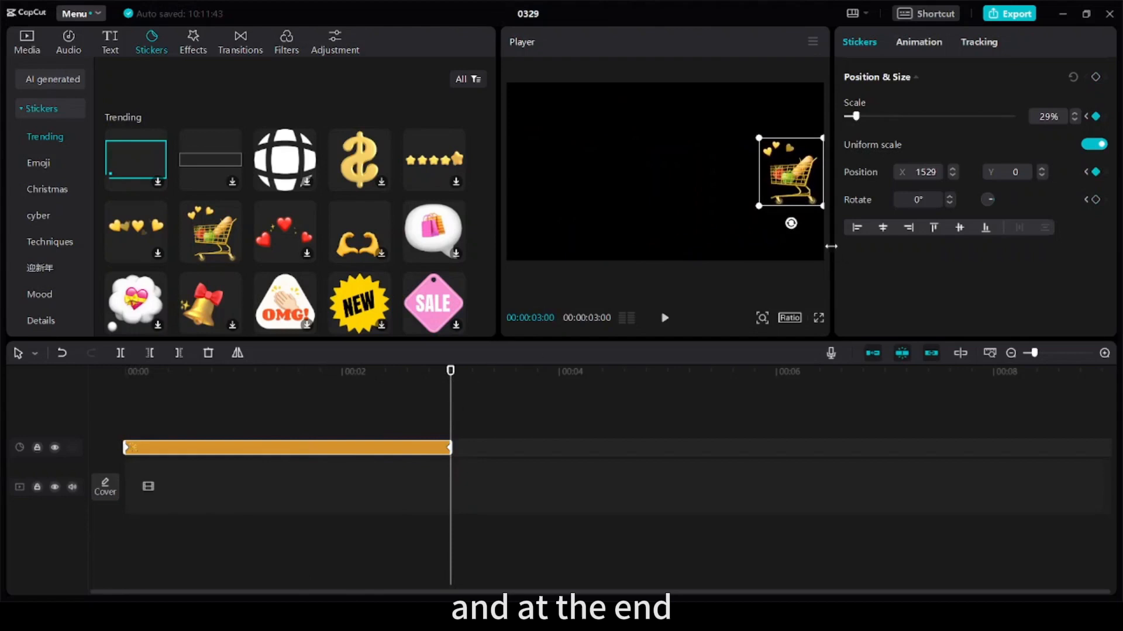
{"action": "left_click_drag", "start_coordinate": [791, 225], "coordinate": [790, 118]}
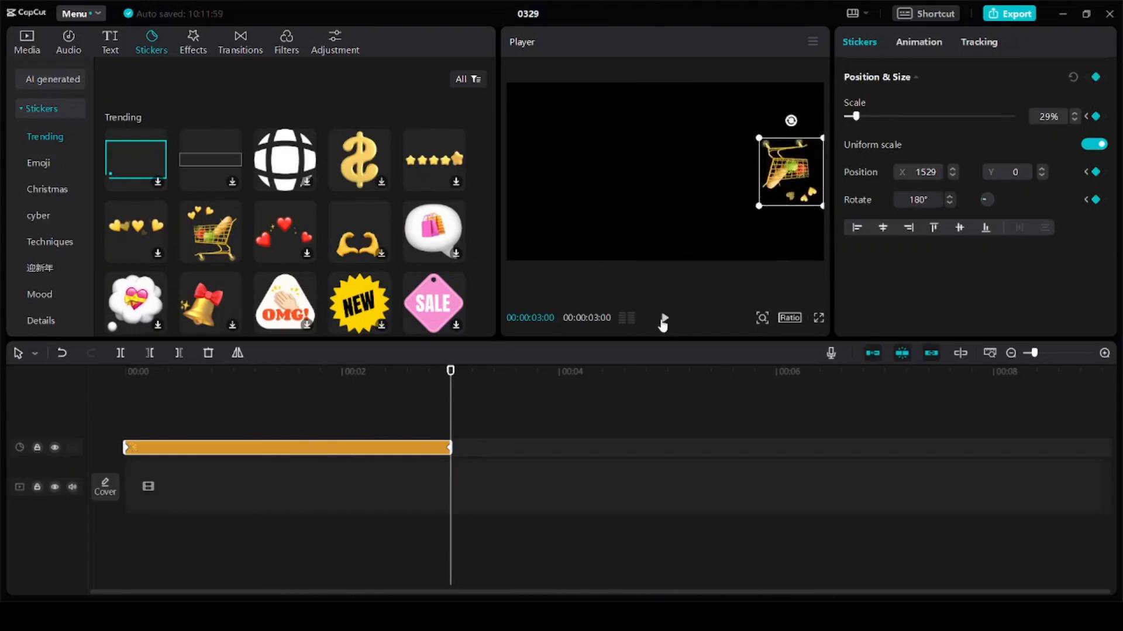
{"action": "left_click", "coordinate": [663, 320]}
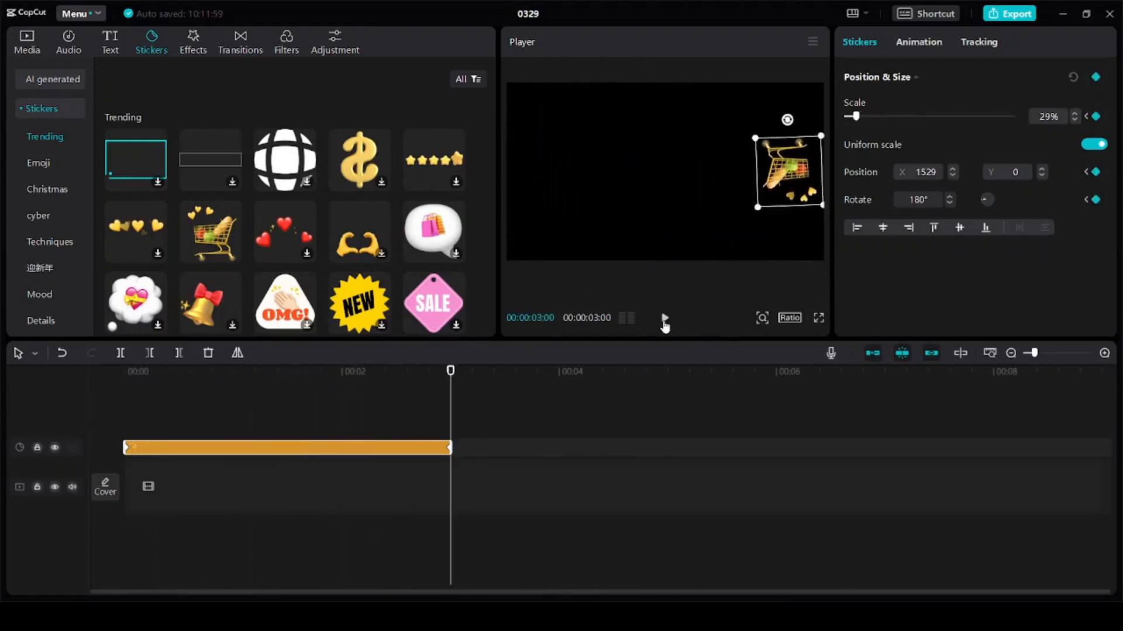
Add cat.mp4 to the main track and remove the cart sticker from the timeline
{"action": "left_click", "coordinate": [27, 42]}
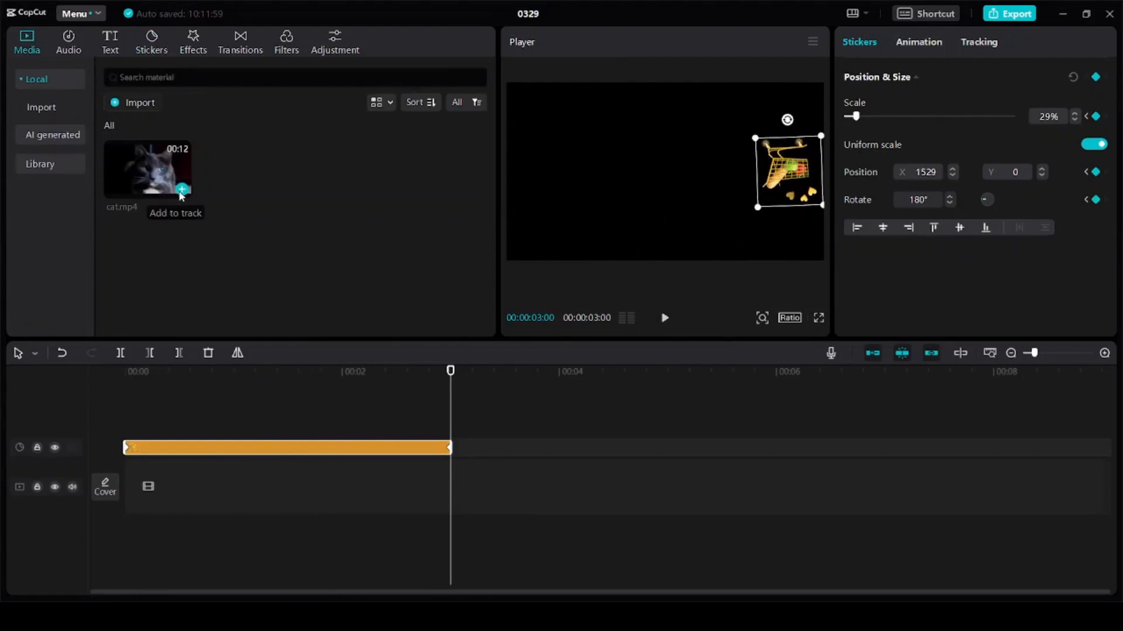
{"action": "left_click", "coordinate": [182, 190]}
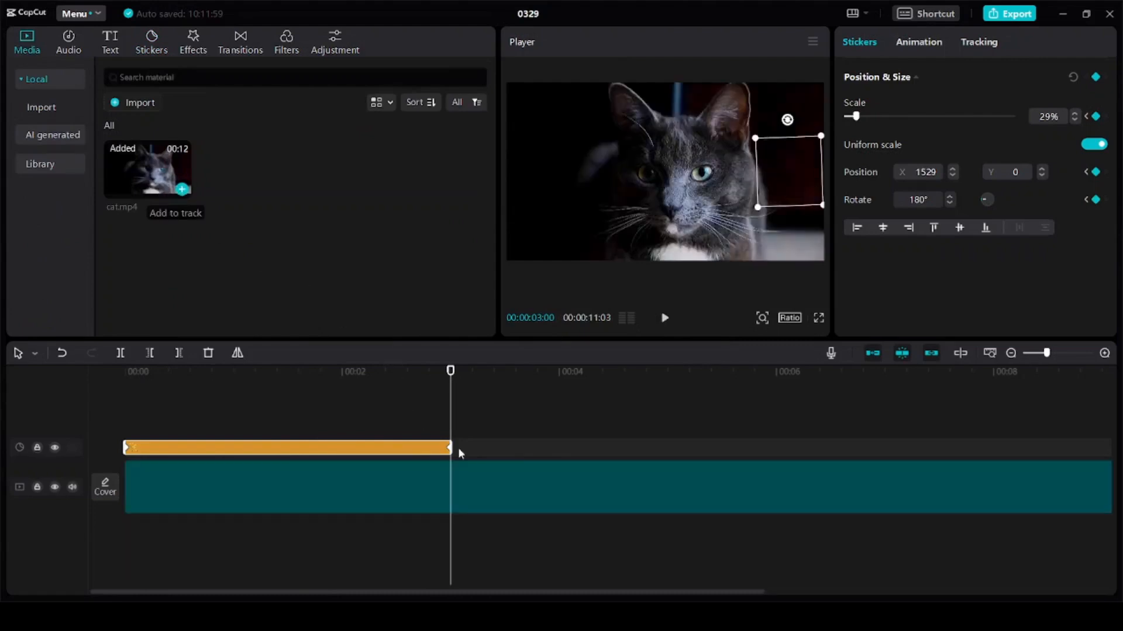
{"action": "left_click", "coordinate": [608, 264]}
Keyframe the cat clip's opacity at 100% at the start, 0% at 2 seconds and 100% at 4 seconds, and play it back
{"action": "scroll", "coordinate": [912, 281], "scroll_direction": "down", "scroll_amount": 3}
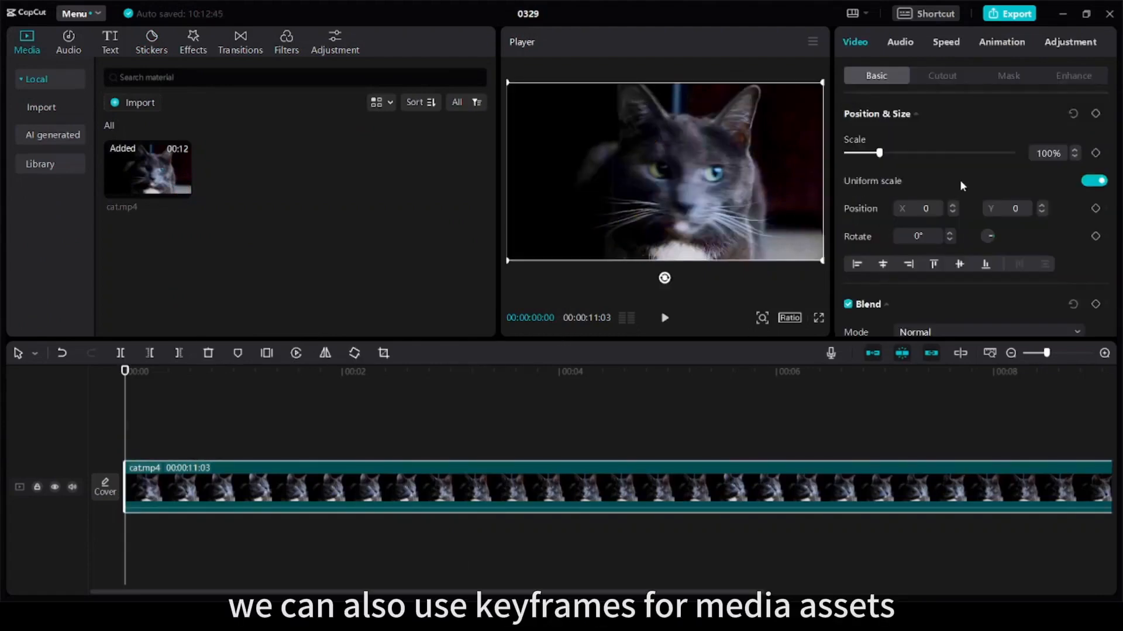
{"action": "scroll", "coordinate": [956, 188], "scroll_direction": "down", "scroll_amount": 1}
{"action": "scroll", "coordinate": [953, 234], "scroll_direction": "down", "scroll_amount": 2}
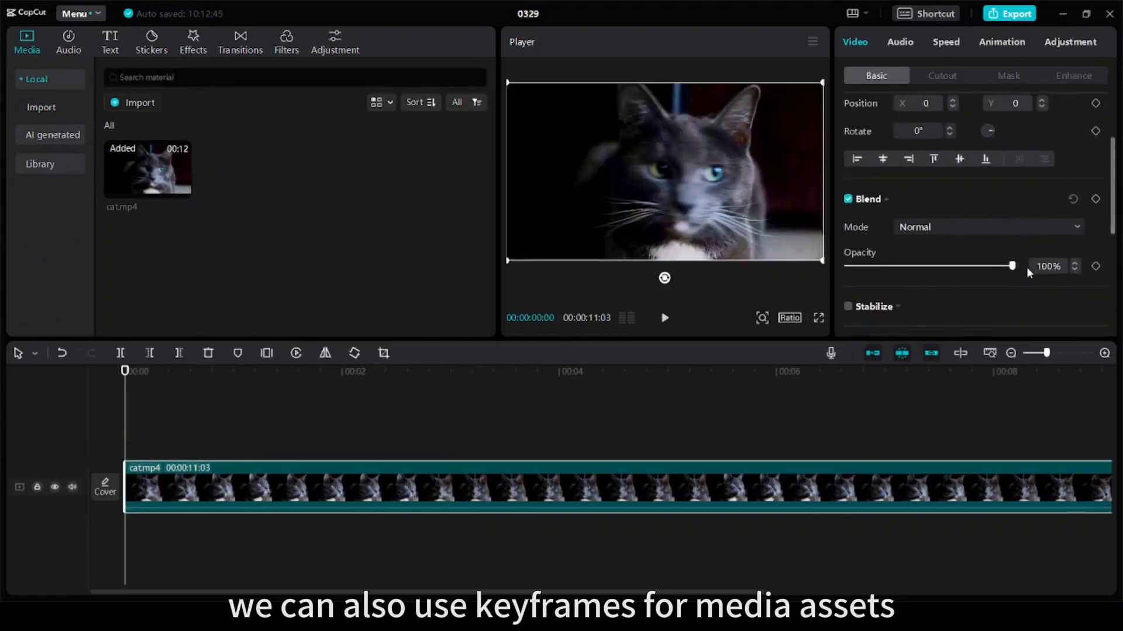
{"action": "left_click_drag", "start_coordinate": [123, 376], "coordinate": [342, 374]}
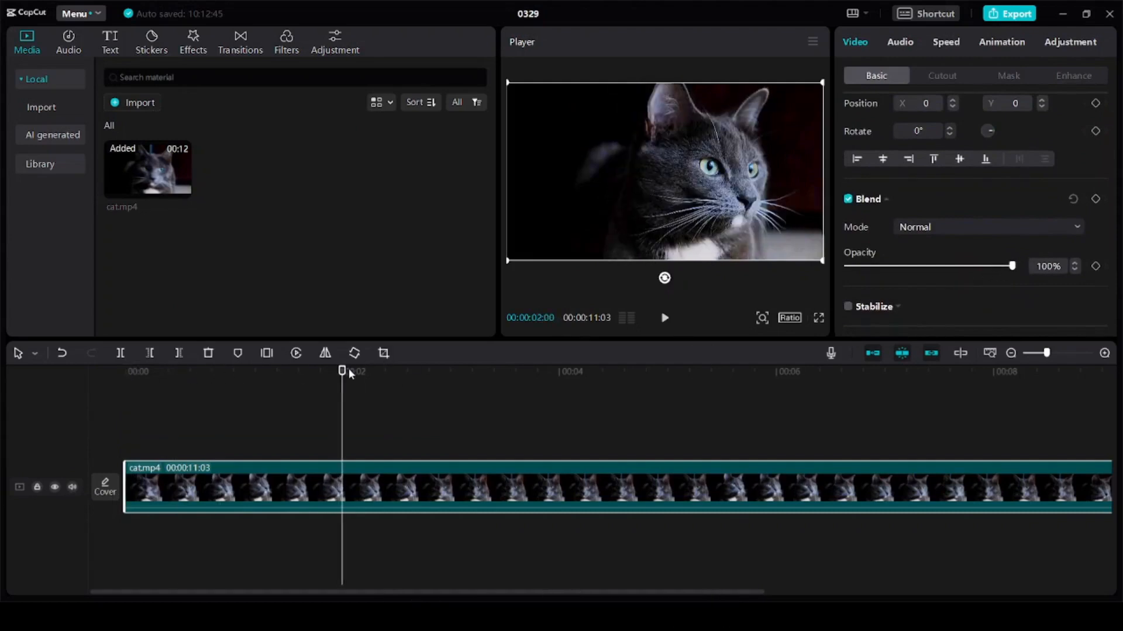
{"action": "left_click_drag", "start_coordinate": [341, 376], "coordinate": [100, 416]}
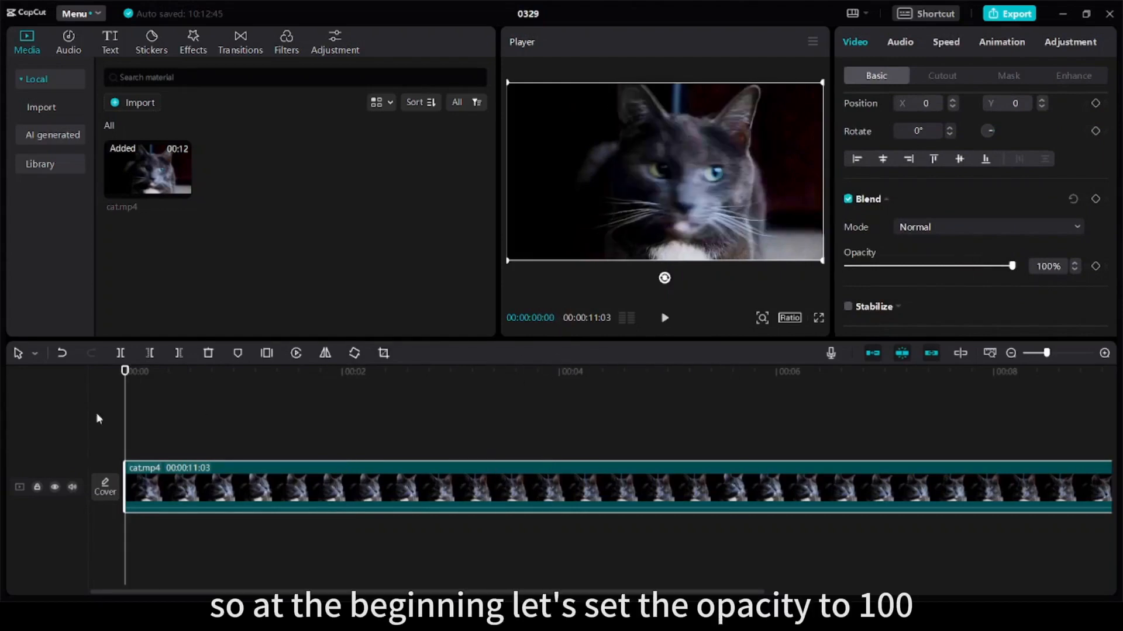
{"action": "left_click", "coordinate": [1095, 266]}
{"action": "left_click_drag", "start_coordinate": [124, 370], "coordinate": [342, 368]}
{"action": "left_click_drag", "start_coordinate": [1014, 267], "coordinate": [795, 298]}
{"action": "left_click_drag", "start_coordinate": [341, 375], "coordinate": [560, 363]}
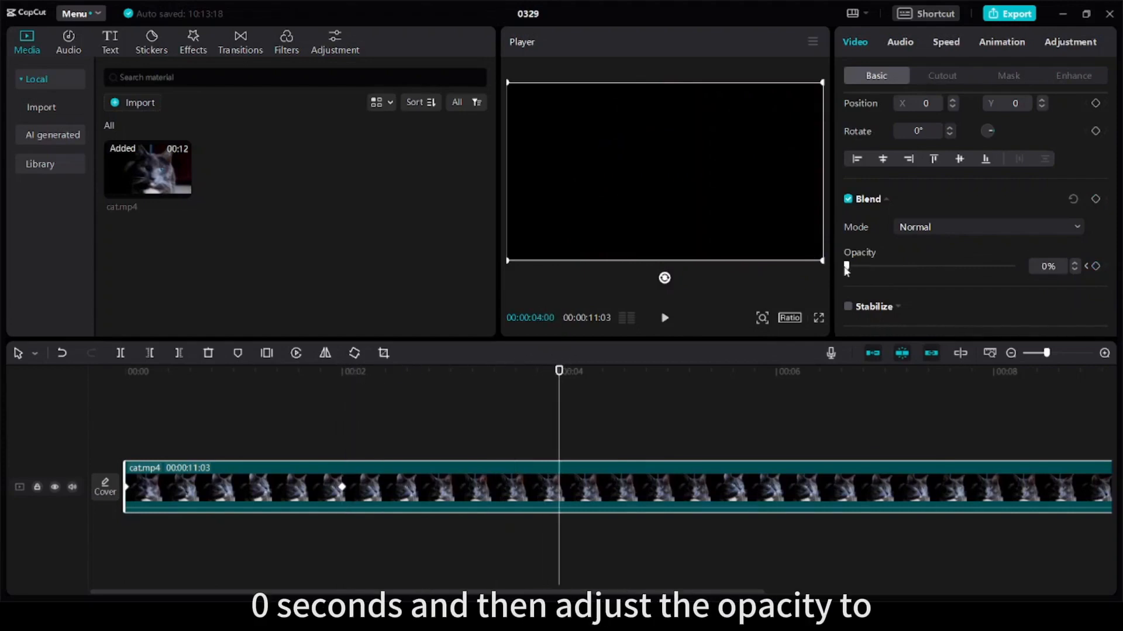
{"action": "left_click_drag", "start_coordinate": [846, 269], "coordinate": [1046, 277]}
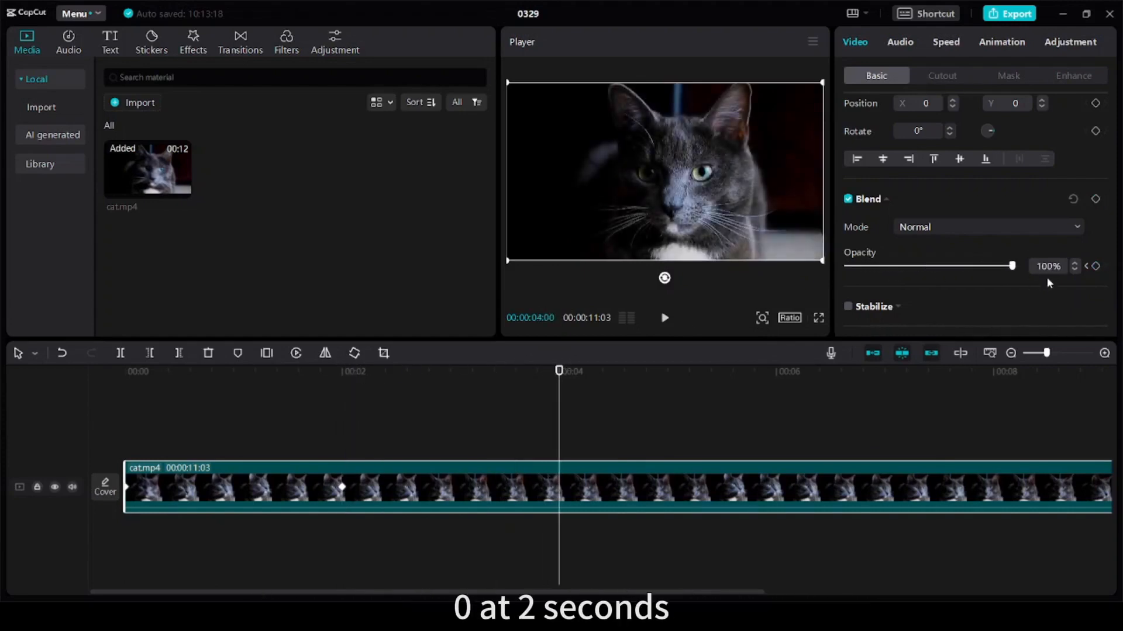
{"action": "key", "text": "Home"}
{"action": "left_click", "coordinate": [664, 318]}
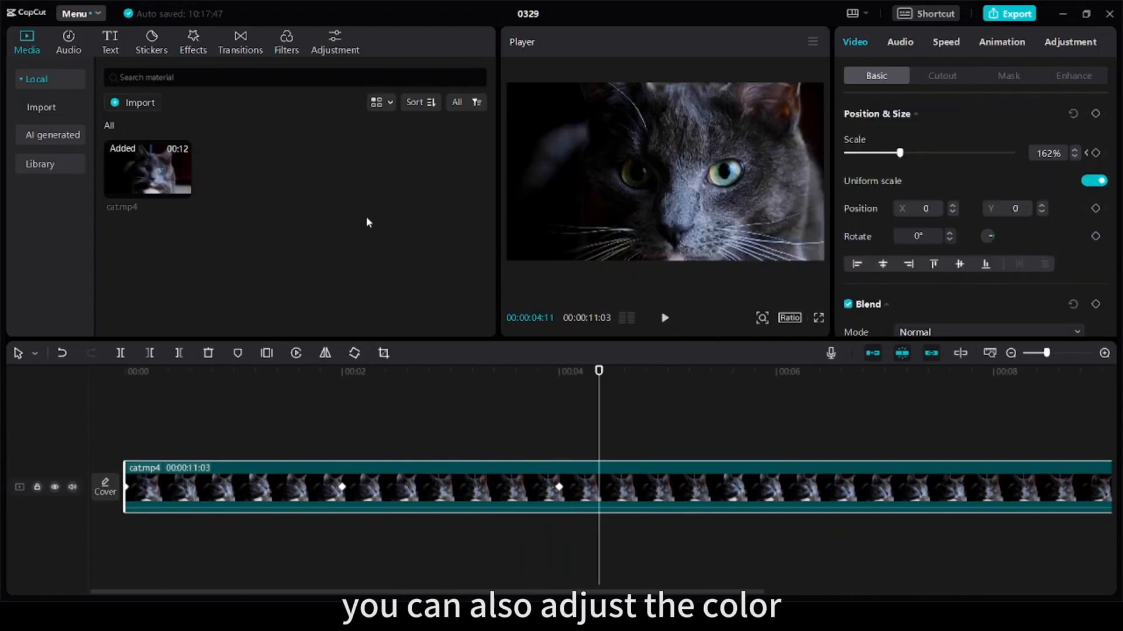
Keyframe the cat clip's hue at 0 at 00:00:04:11, raise it to 50 shortly after, and lower it again at 00:00:05:01
{"action": "left_click", "coordinate": [1064, 48]}
{"action": "scroll", "coordinate": [935, 208], "scroll_direction": "down", "scroll_amount": 5}
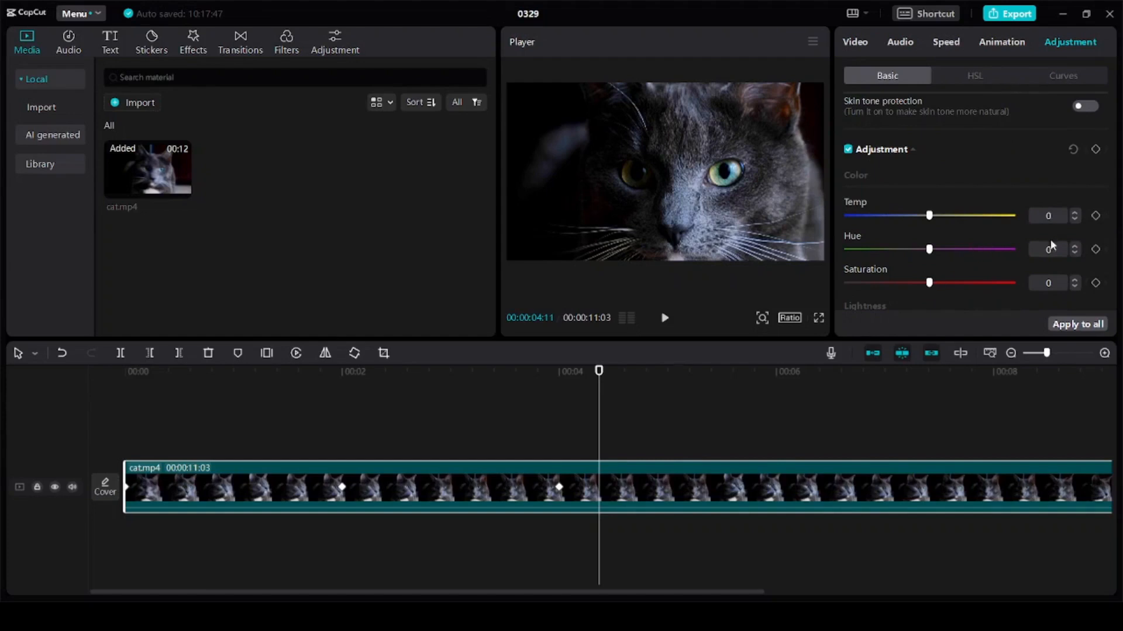
{"action": "left_click", "coordinate": [1095, 251]}
{"action": "left_click_drag", "start_coordinate": [602, 370], "coordinate": [647, 366]}
{"action": "left_click_drag", "start_coordinate": [1005, 249], "coordinate": [1016, 249]}
{"action": "left_click_drag", "start_coordinate": [639, 370], "coordinate": [671, 375]}
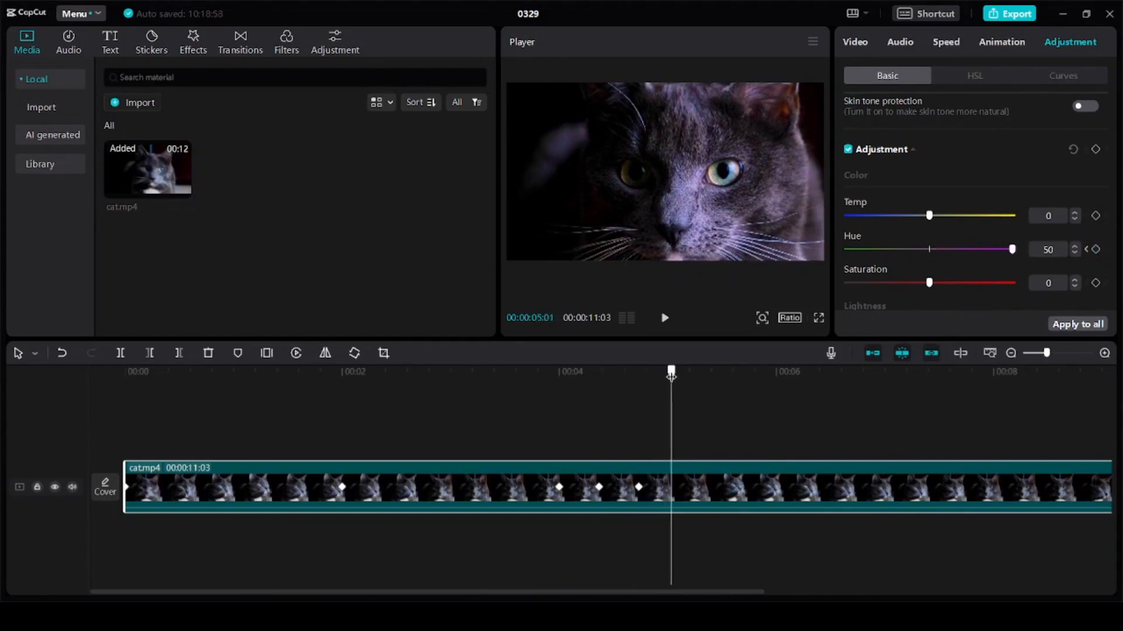
{"action": "left_click_drag", "start_coordinate": [1013, 250], "coordinate": [959, 259]}
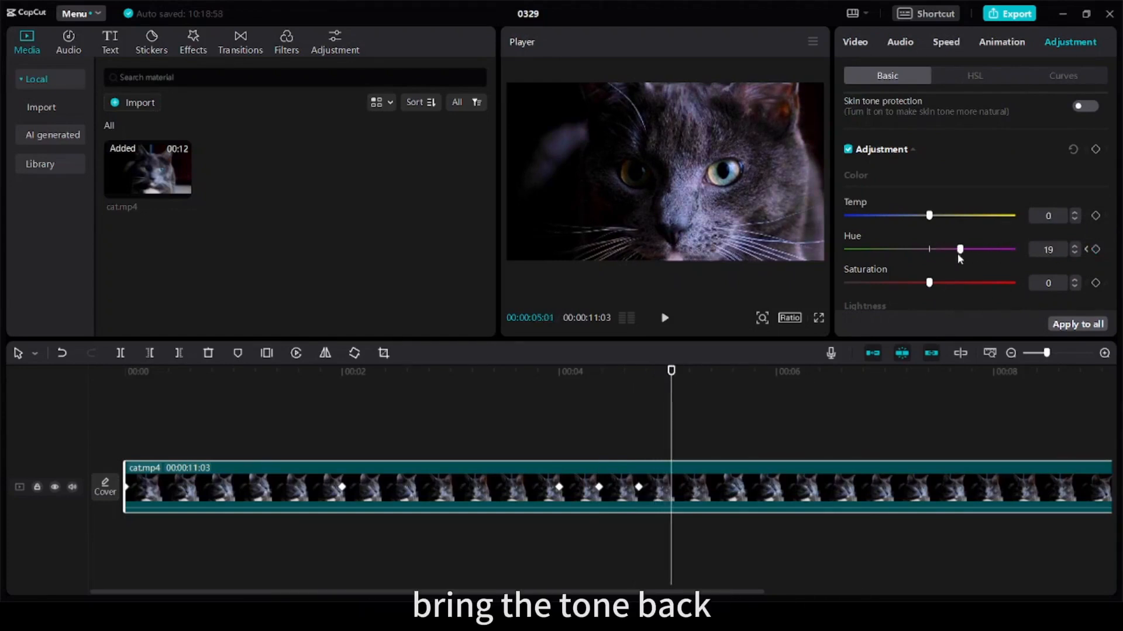
Play back the hue transition between about 4 and 6 seconds and reselect the cat clip
{"action": "left_click", "coordinate": [596, 411]}
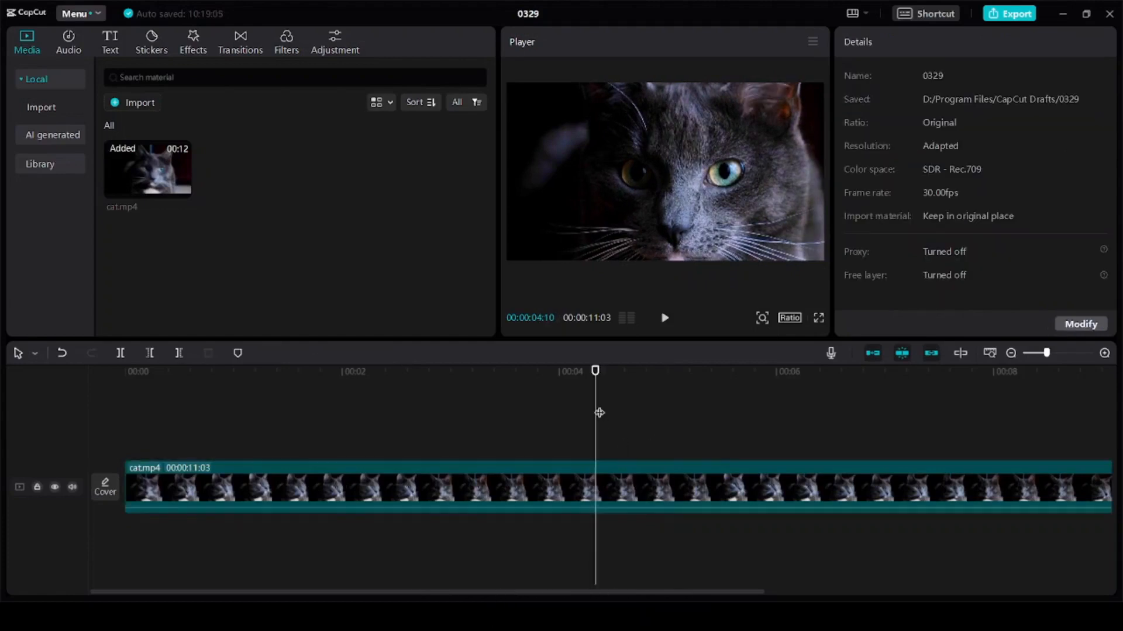
{"action": "left_click", "coordinate": [667, 319]}
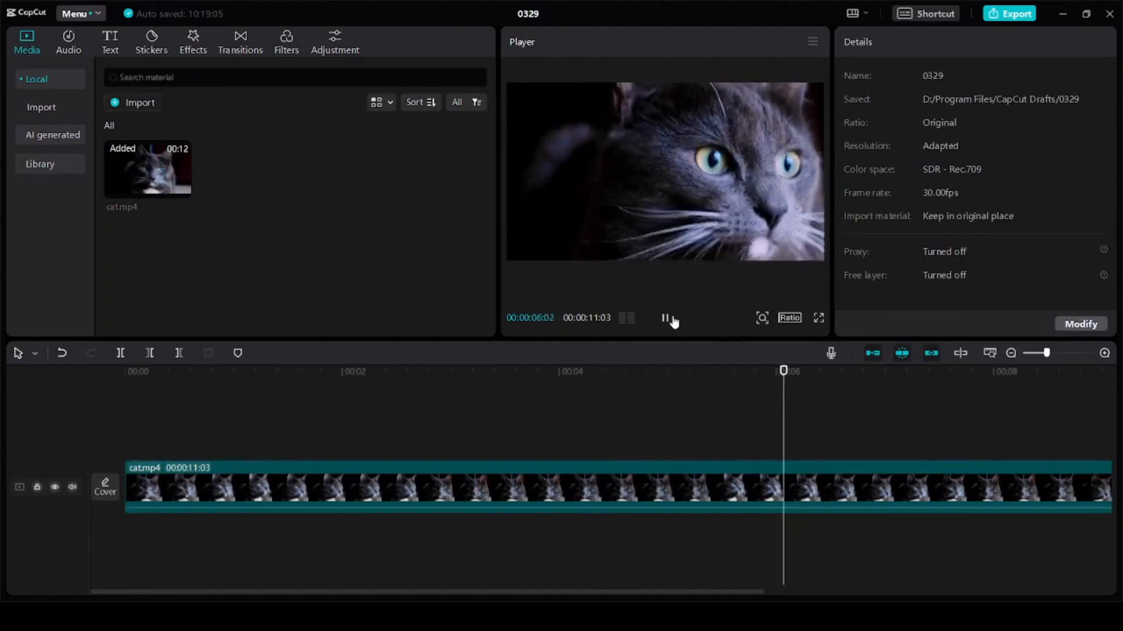
{"action": "left_click", "coordinate": [673, 321]}
{"action": "left_click", "coordinate": [563, 412]}
{"action": "left_click", "coordinate": [659, 326]}
{"action": "left_click", "coordinate": [659, 326]}
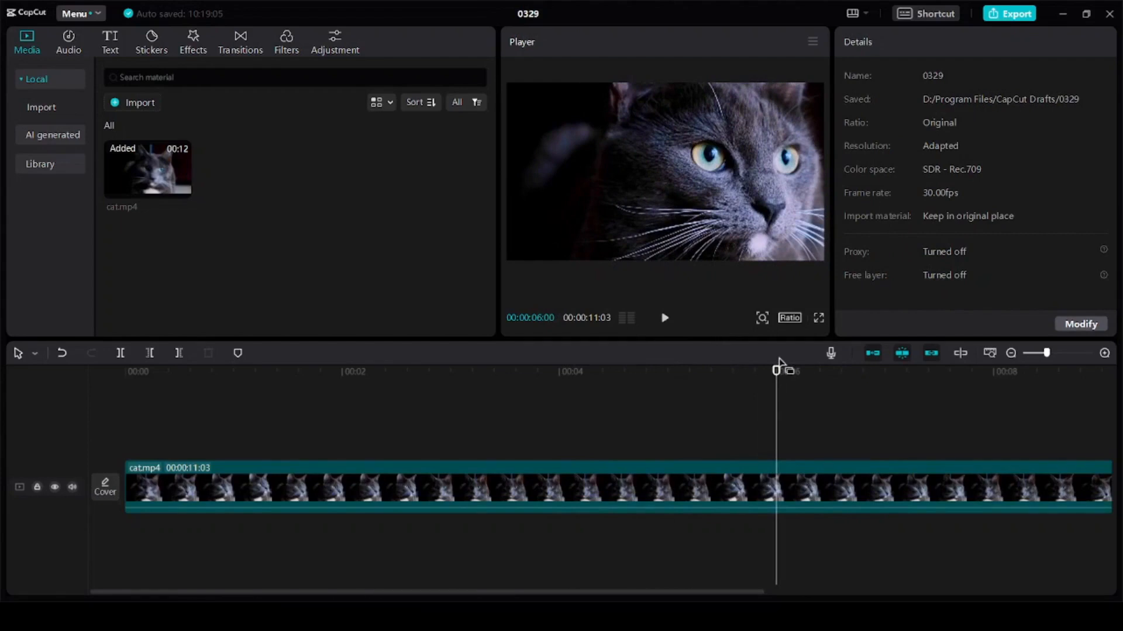
{"action": "left_click", "coordinate": [870, 475]}
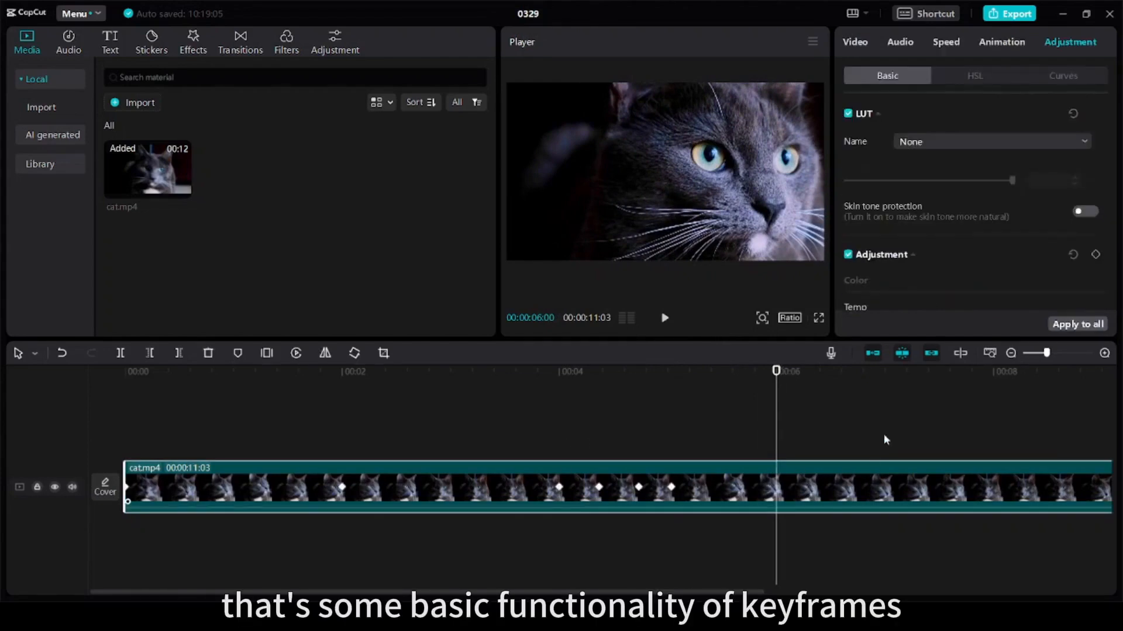